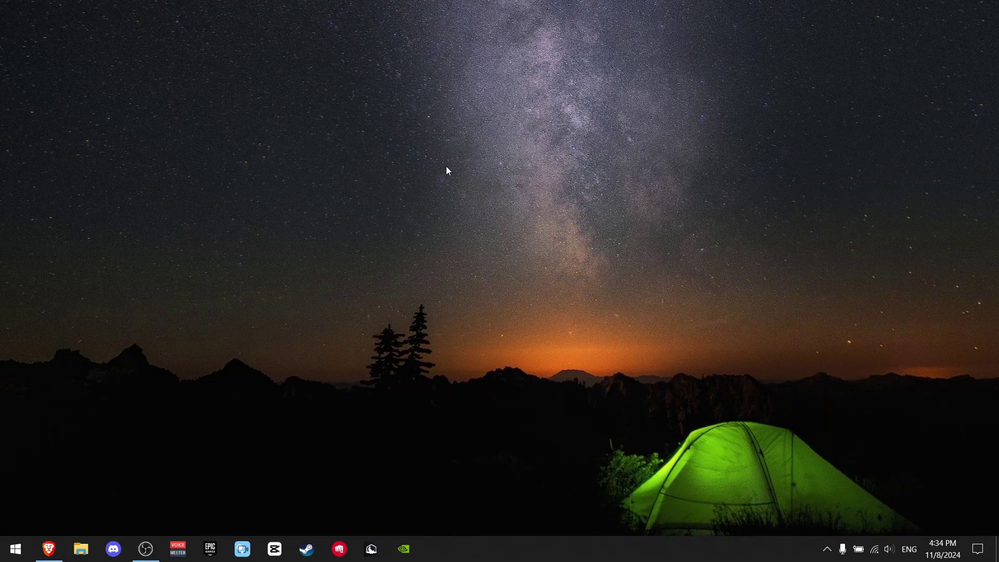
Step: Search the web for "tcp optimizer download" in the Brave browser and open the SpeedGuide.net downloads page
{"action": "left_click", "coordinate": [48, 549]}
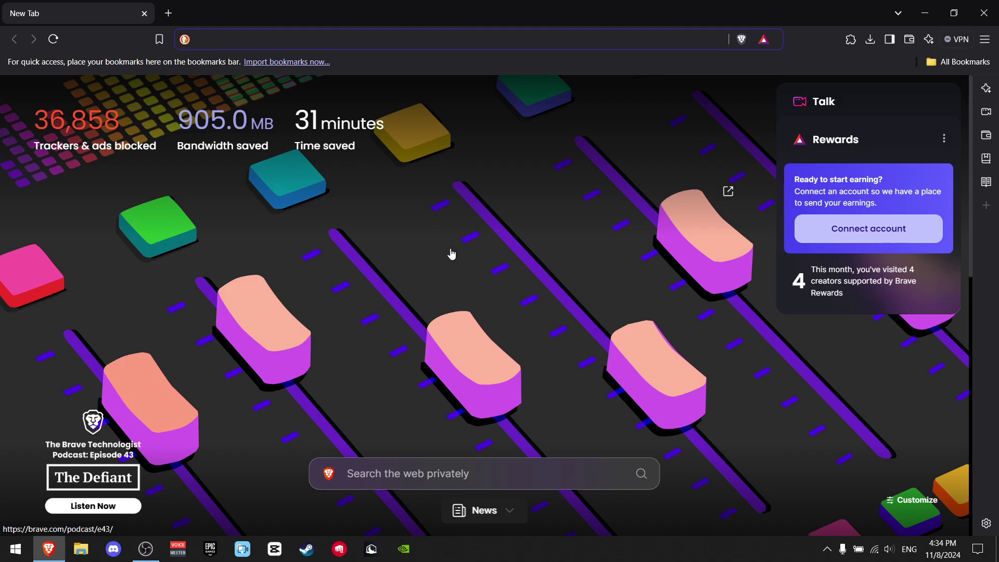
{"action": "type", "text": "tcp optimizer download"}
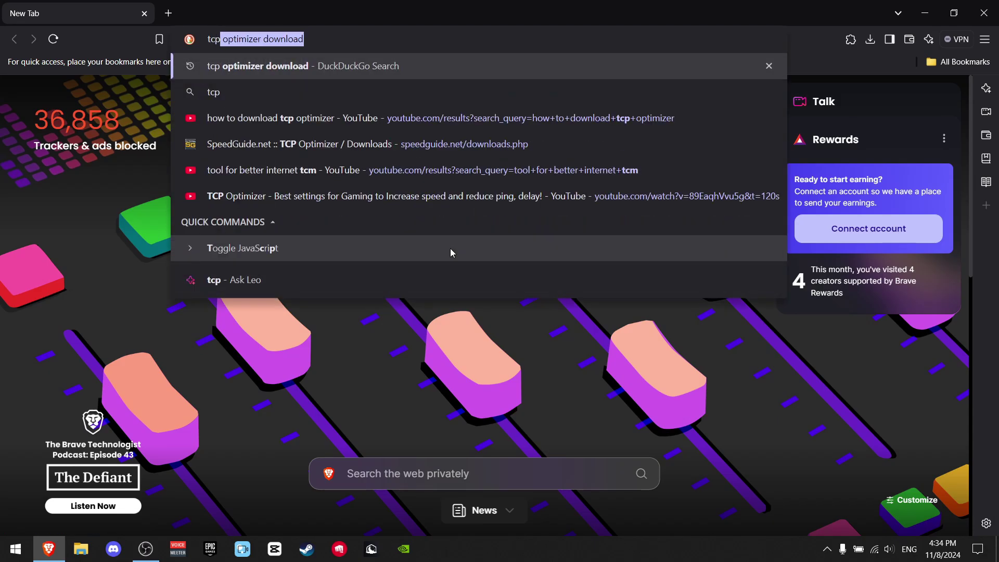
{"action": "key", "text": "Return"}
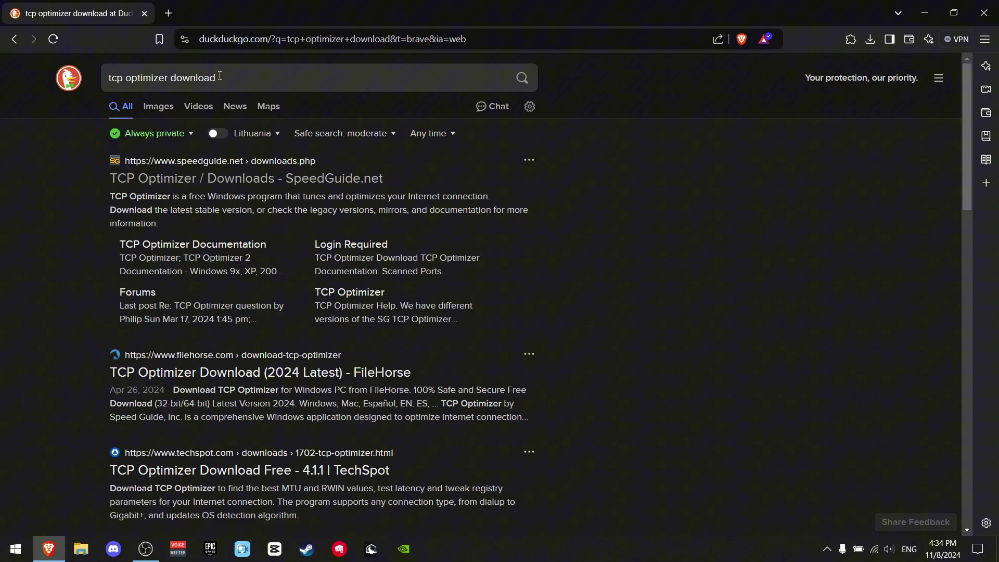
{"action": "mouse_move", "coordinate": [217, 78]}
{"action": "left_mouse_down"}
{"action": "mouse_move", "coordinate": [173, 78]}
{"action": "mouse_move", "coordinate": [218, 78]}
{"action": "left_mouse_up"}
{"action": "left_click", "coordinate": [785, 194]}
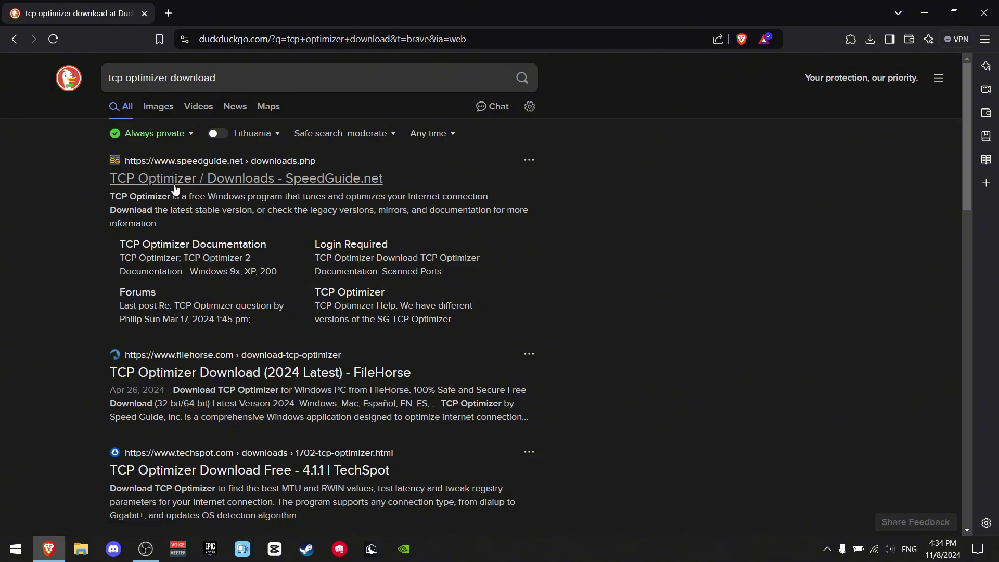
{"action": "left_click", "coordinate": [190, 178]}
Step: Download TCP Optimizer 4 and save TCPOptimizer.exe in the Tcp folder on Local Disk (D:)
{"action": "scroll", "coordinate": [193, 177], "scroll_direction": "down", "scroll_amount": 3}
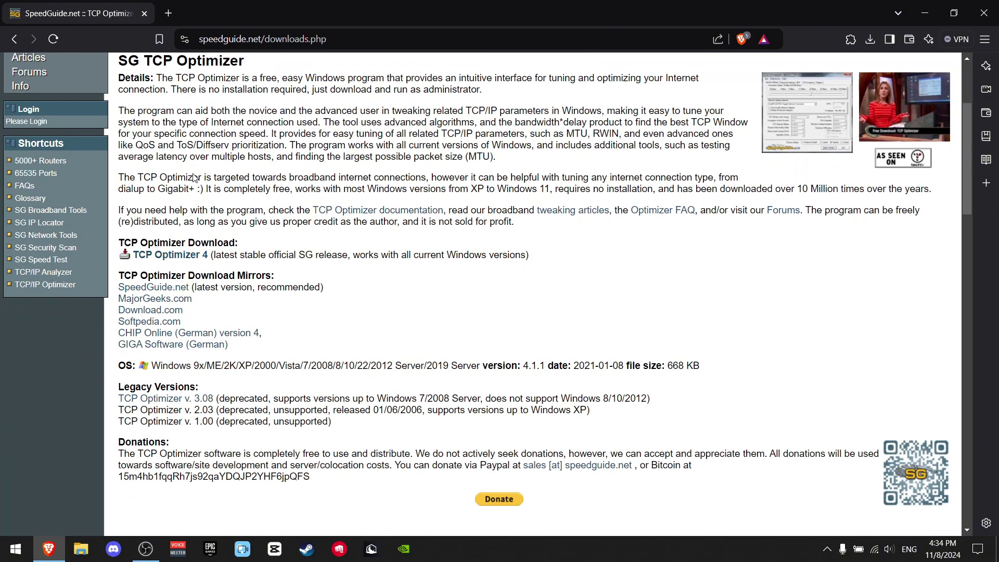
{"action": "left_click_drag", "start_coordinate": [121, 210], "coordinate": [232, 210]}
{"action": "left_click", "coordinate": [266, 211]}
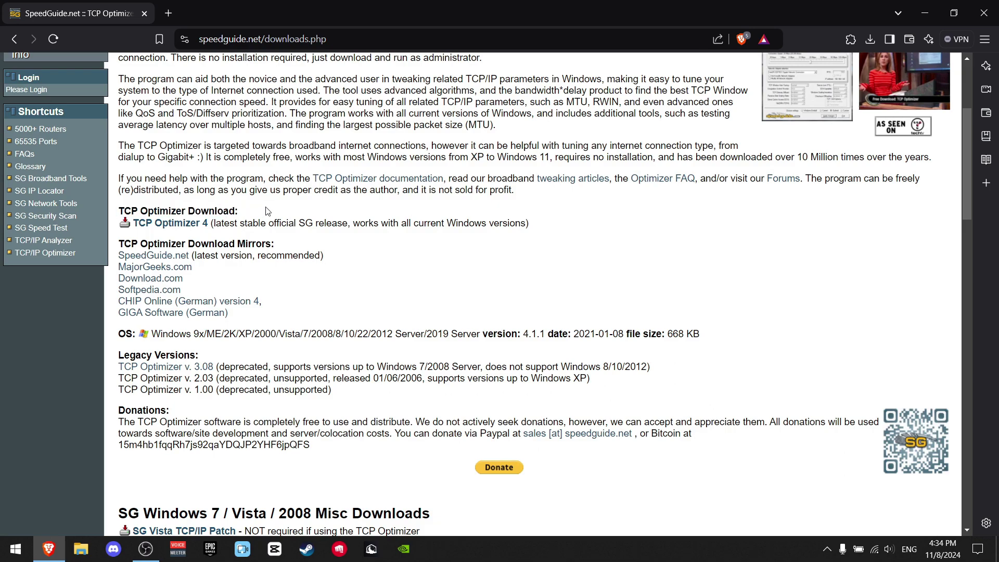
{"action": "left_click", "coordinate": [183, 225]}
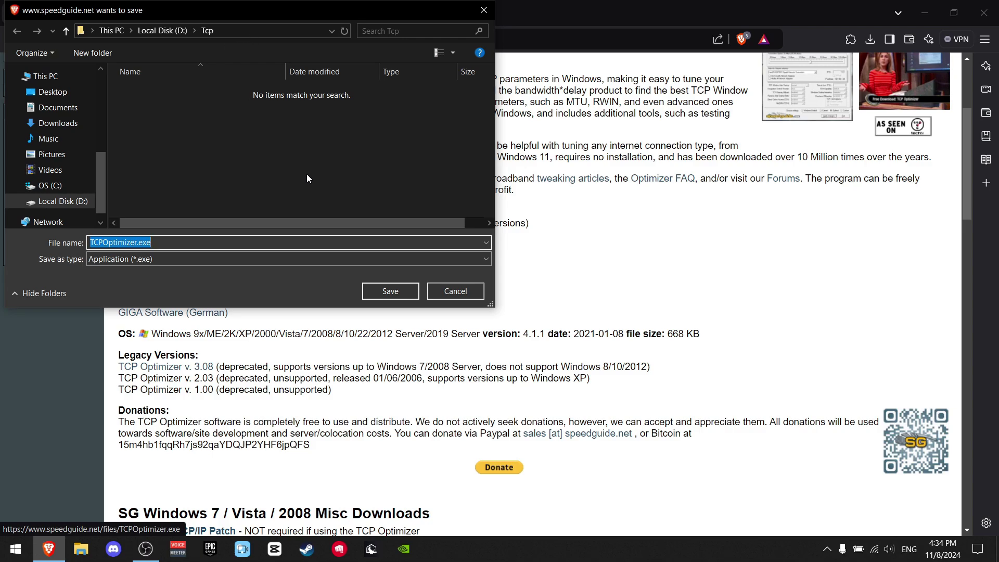
{"action": "left_click", "coordinate": [389, 292]}
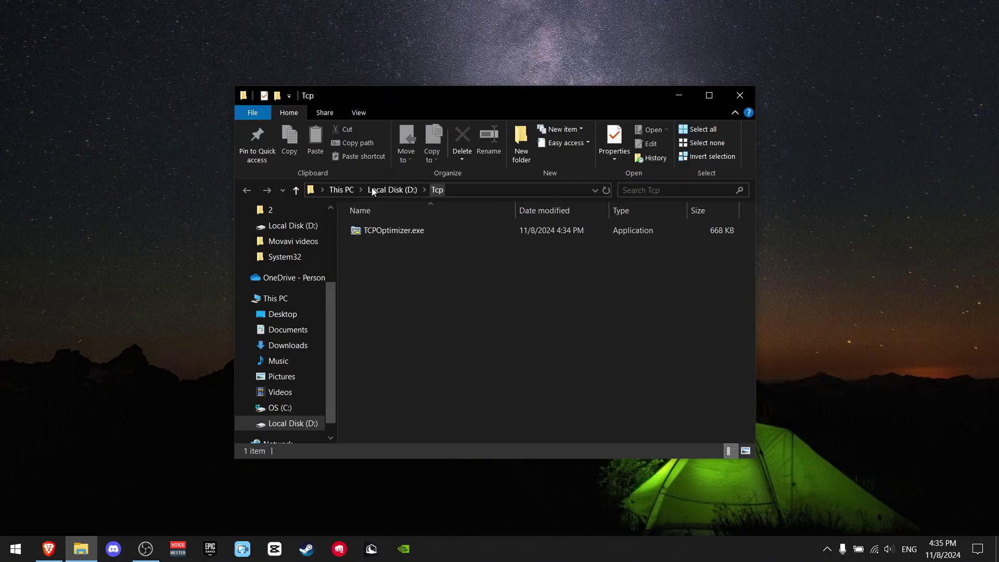
Step: Run TCPOptimizer.exe as administrator and set the connection speed to 100 Mbps
{"action": "right_click", "coordinate": [448, 234]}
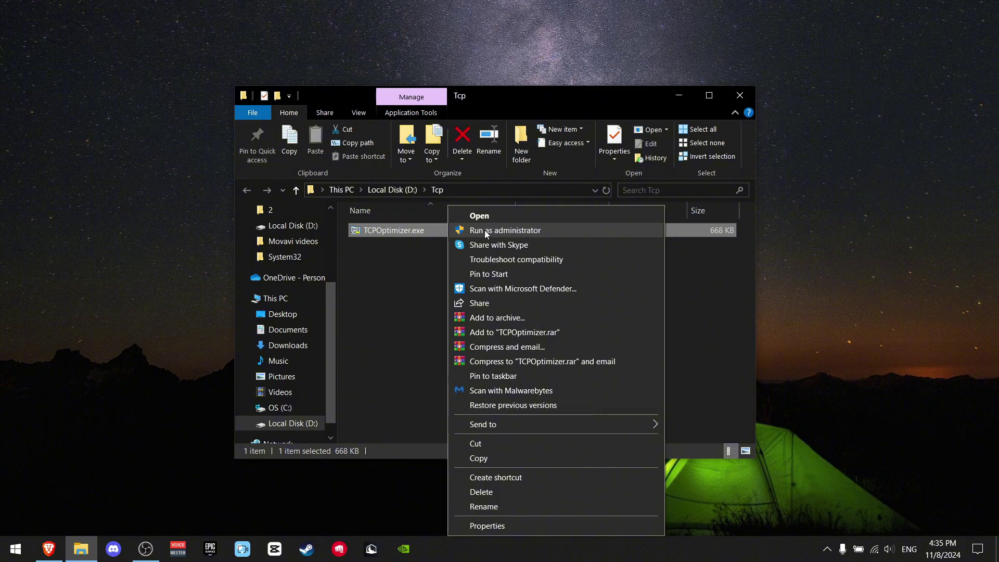
{"action": "left_click", "coordinate": [485, 230]}
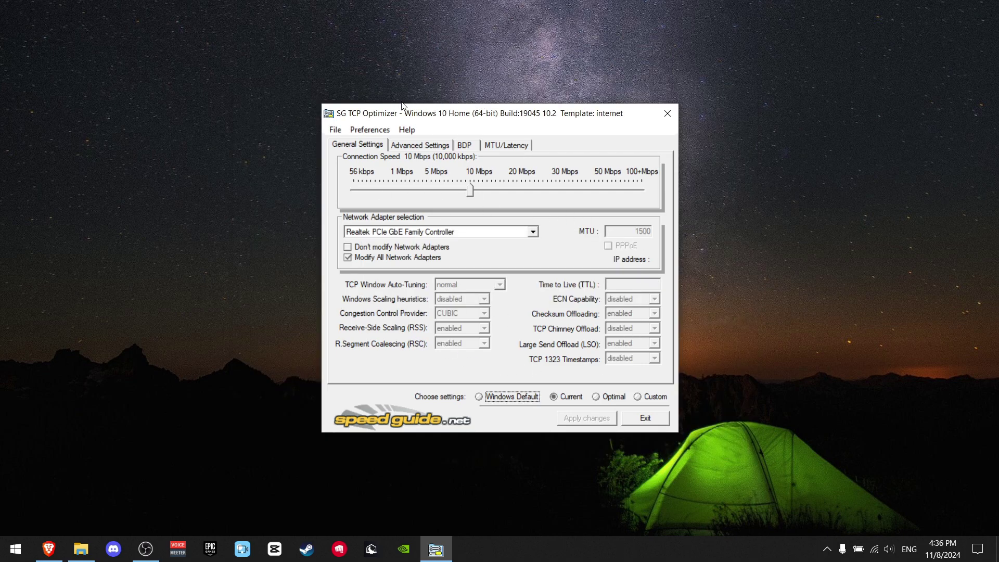
{"action": "left_click_drag", "start_coordinate": [469, 192], "coordinate": [643, 191]}
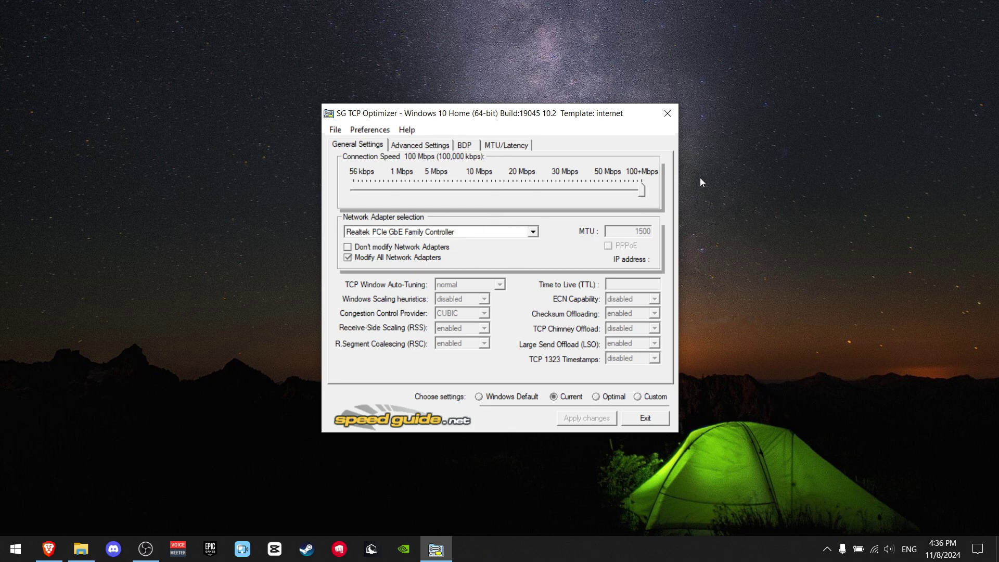
{"action": "mouse_move", "coordinate": [640, 192]}
{"action": "left_mouse_down"}
{"action": "mouse_move", "coordinate": [470, 195]}
{"action": "mouse_move", "coordinate": [650, 185]}
{"action": "left_mouse_up"}
Step: Switch to custom settings and set the Congestion Control Provider to ctcp
{"action": "left_click", "coordinate": [640, 400]}
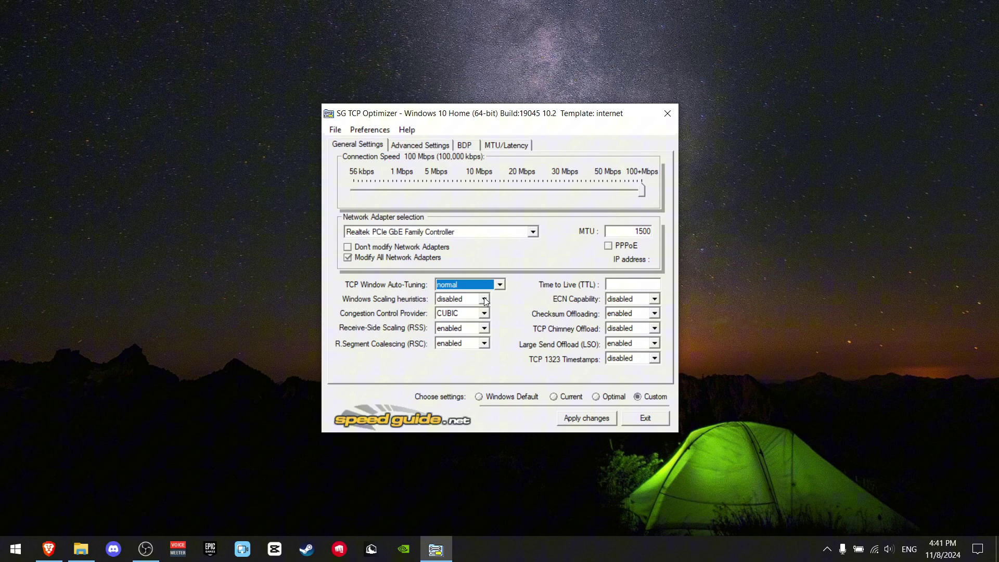
{"action": "mouse_move", "coordinate": [468, 303]}
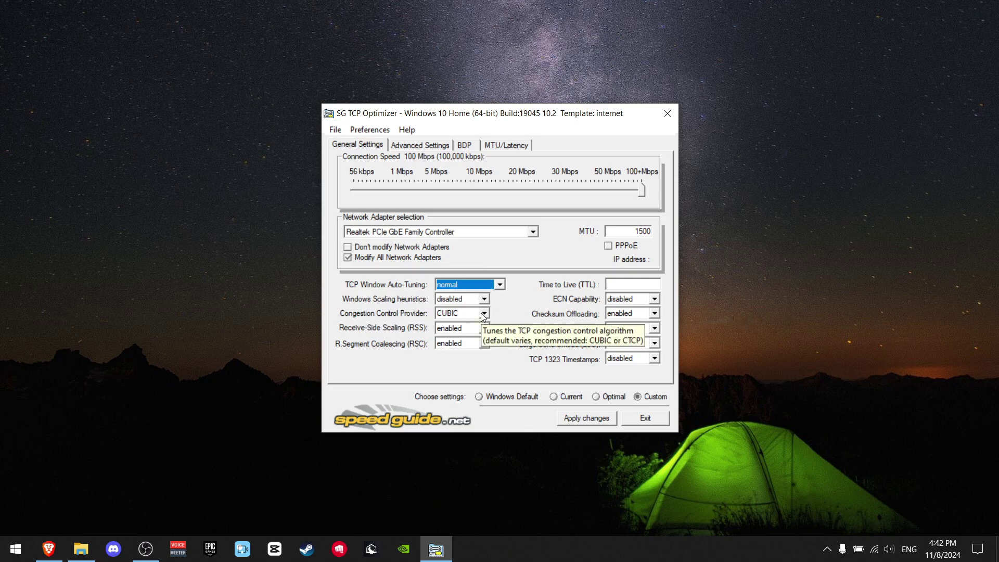
{"action": "left_click", "coordinate": [484, 314]}
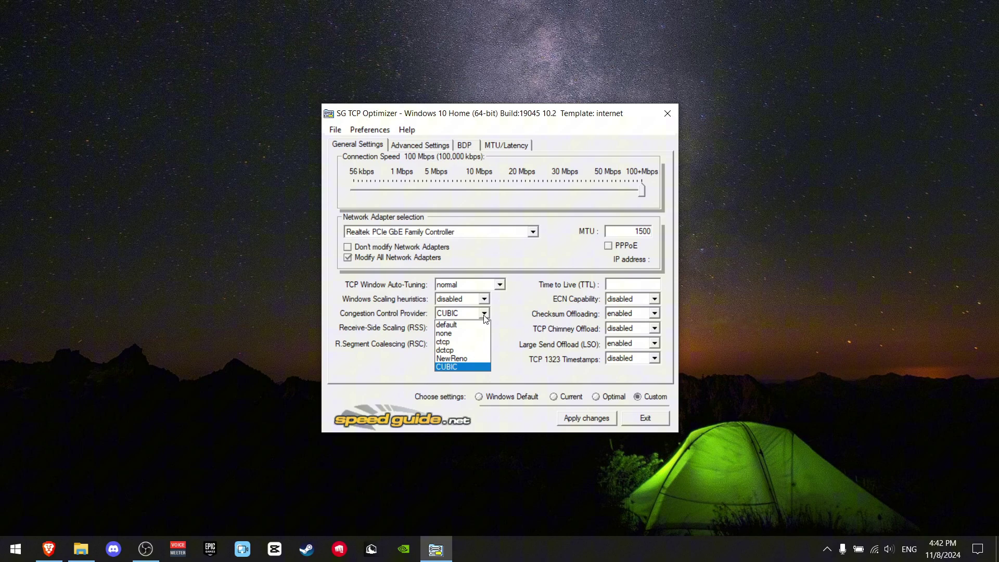
{"action": "left_click", "coordinate": [477, 342]}
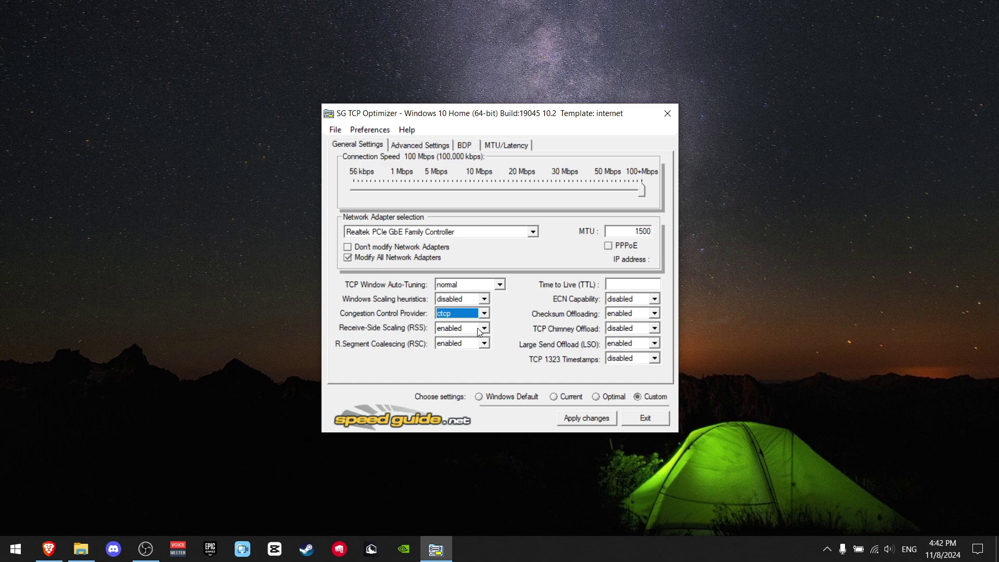
Step: Set Time to Live (TTL) to 64 and Large Send Offload (LSO) to disabled
{"action": "mouse_move", "coordinate": [456, 350]}
{"action": "left_click", "coordinate": [627, 282]}
{"action": "type", "text": "64"}
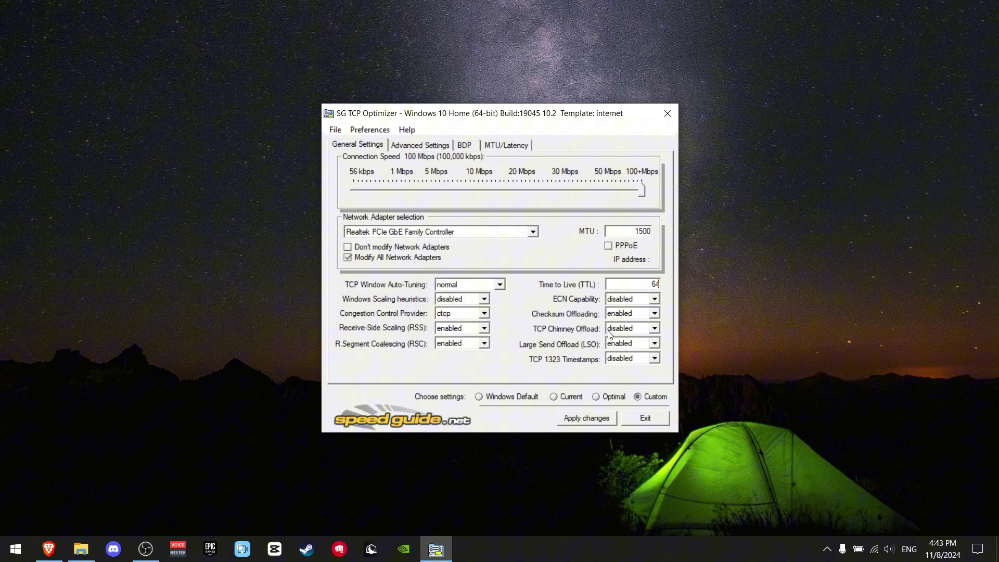
{"action": "left_click", "coordinate": [653, 344]}
{"action": "left_click", "coordinate": [636, 371]}
Step: In the advanced settings, set both MaxConnectionsPer1_0Server and MaxConnectionsPerServer to 10
{"action": "left_click", "coordinate": [413, 148]}
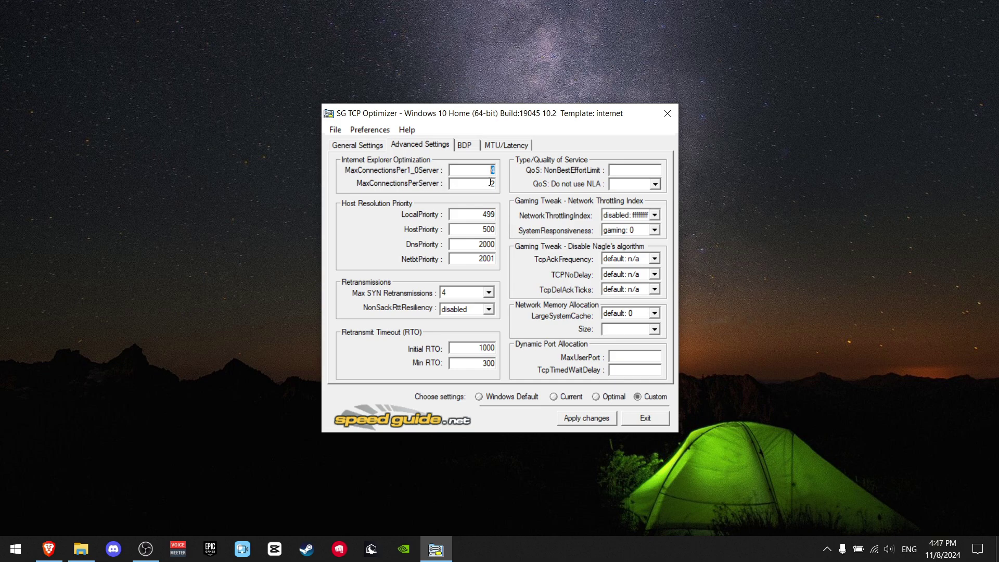
{"action": "mouse_move", "coordinate": [490, 183]}
{"action": "type", "text": "10"}
{"action": "key", "text": "Tab"}
{"action": "type", "text": "10"}
Step: Set the host resolution priorities: LocalPriority 4, HostPriority 5, DnsPriority 6 and NetbtPriority 7
{"action": "double_click", "coordinate": [481, 215]}
{"action": "type", "text": "4"}
{"action": "key", "text": "Tab"}
{"action": "type", "text": "5"}
{"action": "double_click", "coordinate": [478, 244]}
{"action": "type", "text": "6"}
{"action": "double_click", "coordinate": [484, 259]}
{"action": "type", "text": "7"}
Step: Set Max SYN Retransmissions to 2 and Initial RTO to 2000
{"action": "left_click", "coordinate": [490, 292]}
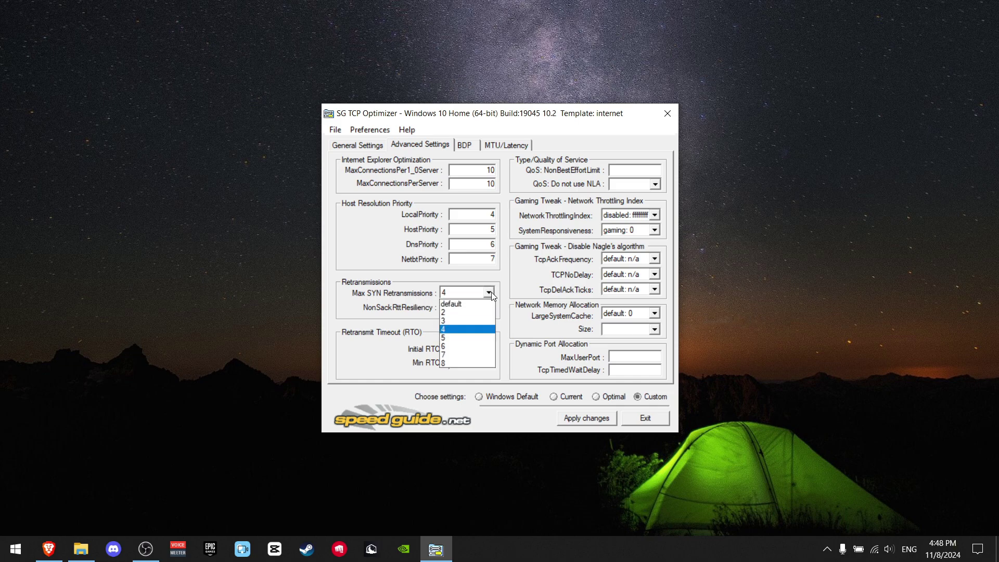
{"action": "left_click", "coordinate": [475, 314]}
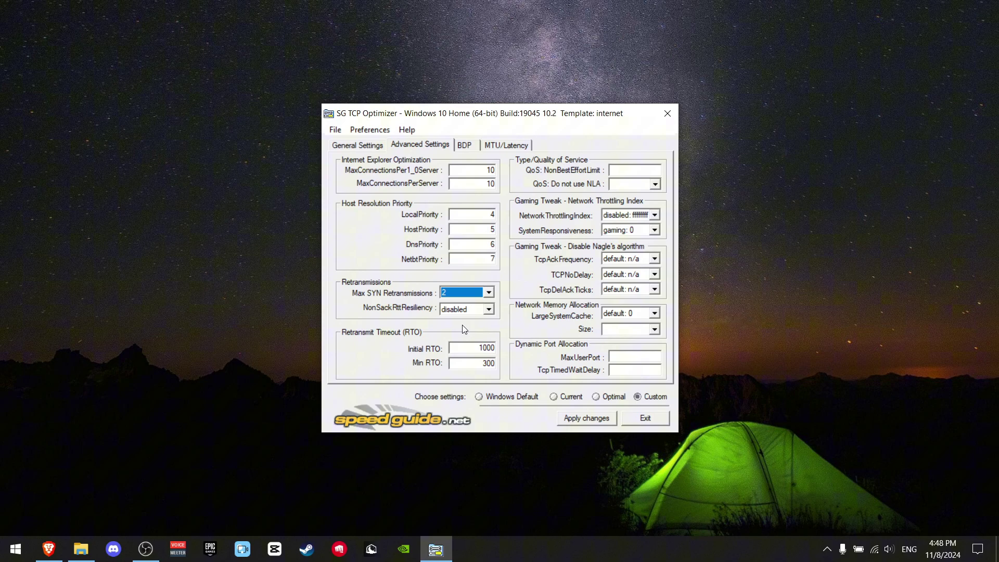
{"action": "left_click", "coordinate": [484, 347]}
Step: Set QoS NonBestEffortLimit to 0, QoS Do not use NLA to optimal: 1, and SystemResponsiveness to gaming: 0
{"action": "left_click", "coordinate": [629, 171]}
{"action": "type", "text": "0"}
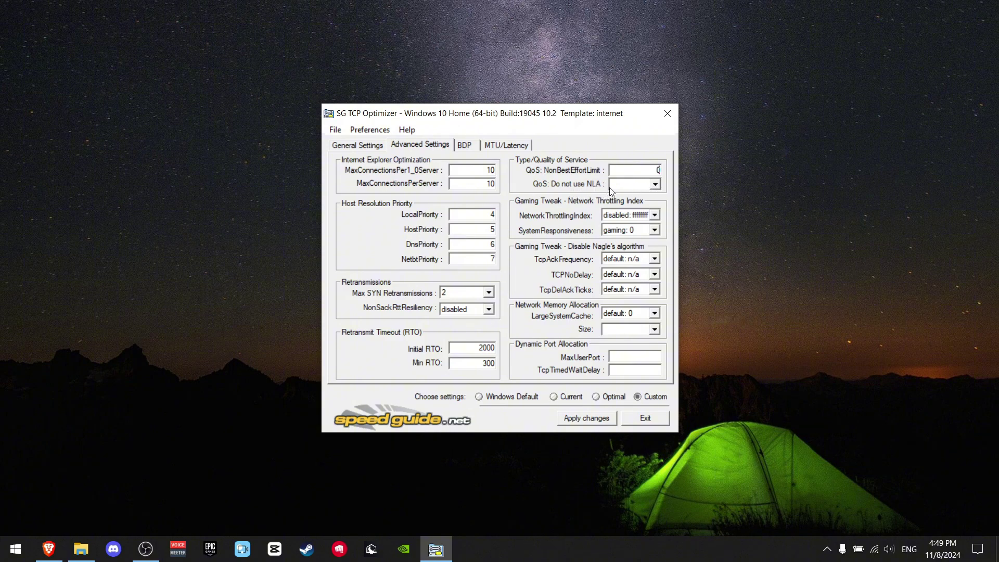
{"action": "left_click", "coordinate": [656, 185]}
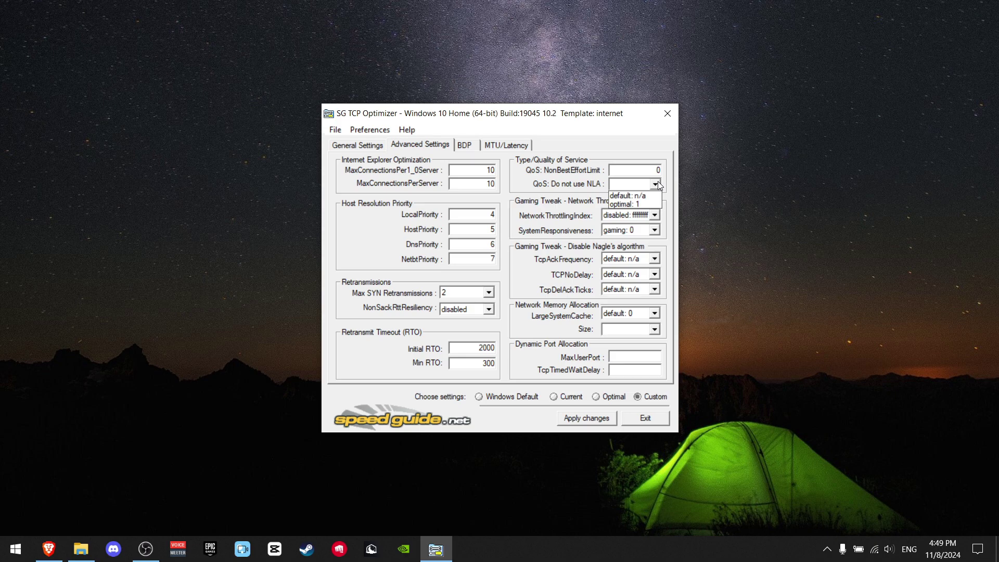
{"action": "left_click", "coordinate": [627, 204]}
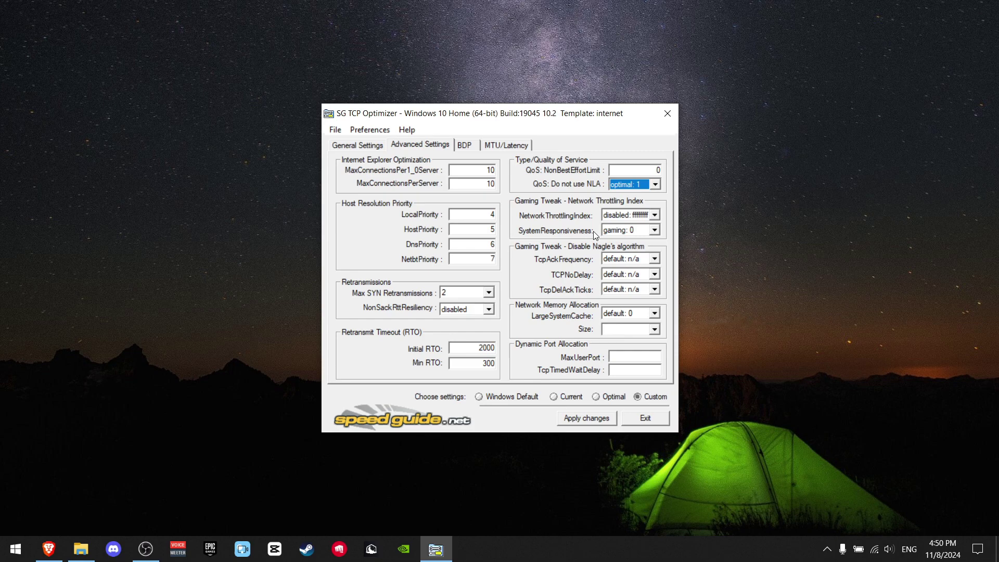
{"action": "left_click", "coordinate": [655, 230]}
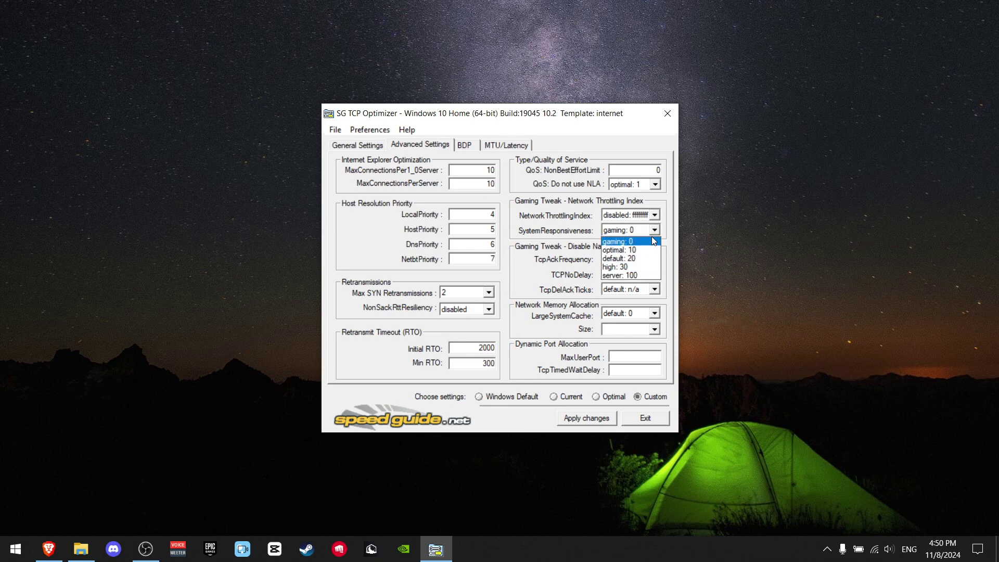
{"action": "left_click", "coordinate": [654, 240]}
Step: Disable Nagle's algorithm by setting TcpAckFrequency to disabled: 1, TCPNoDelay to enabled: 1 and TcpDelAckTicks to disabled: 0
{"action": "left_click", "coordinate": [655, 259]}
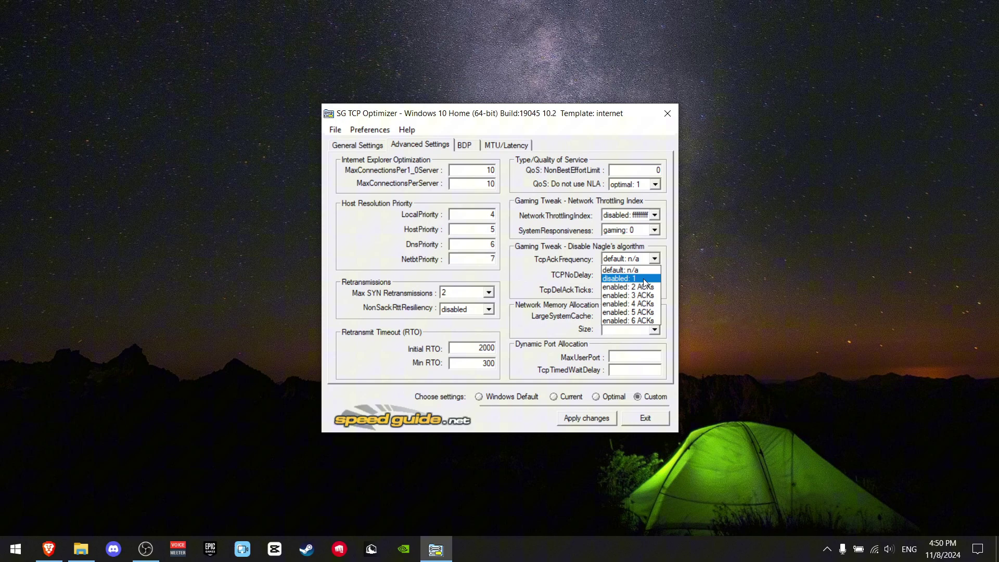
{"action": "left_click", "coordinate": [645, 279]}
{"action": "left_click", "coordinate": [657, 275]}
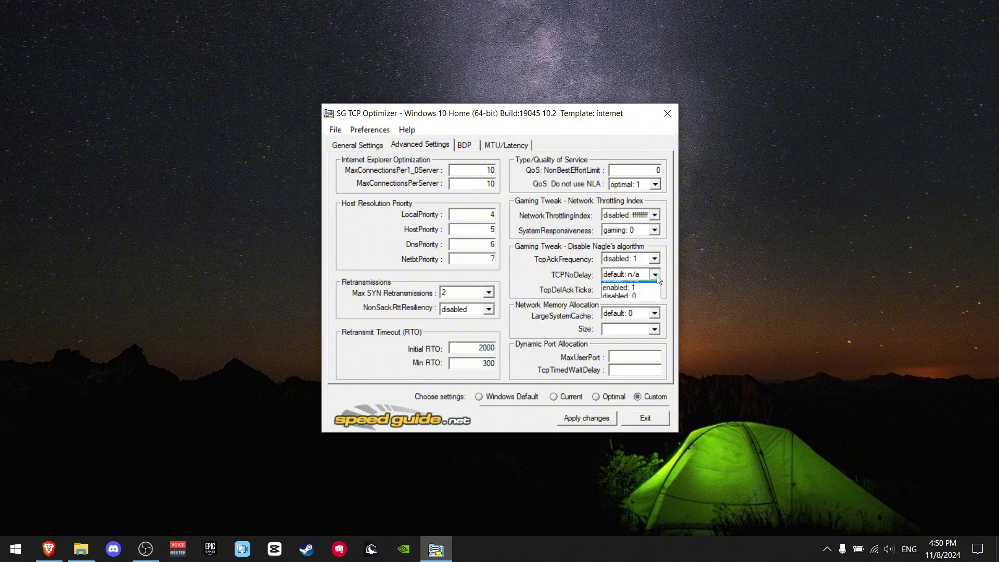
{"action": "left_click", "coordinate": [645, 295]}
{"action": "left_click", "coordinate": [655, 289]}
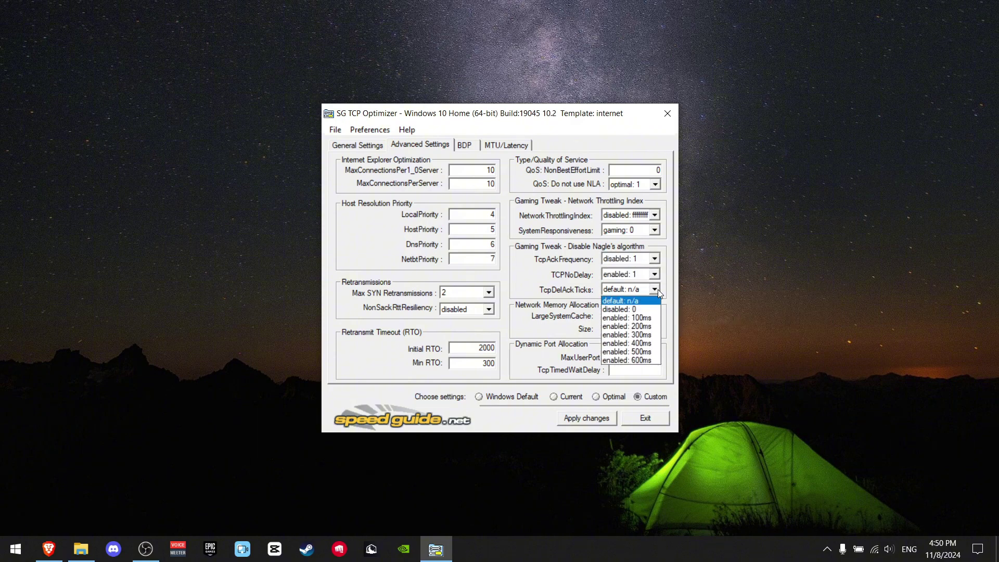
{"action": "left_click", "coordinate": [632, 309]}
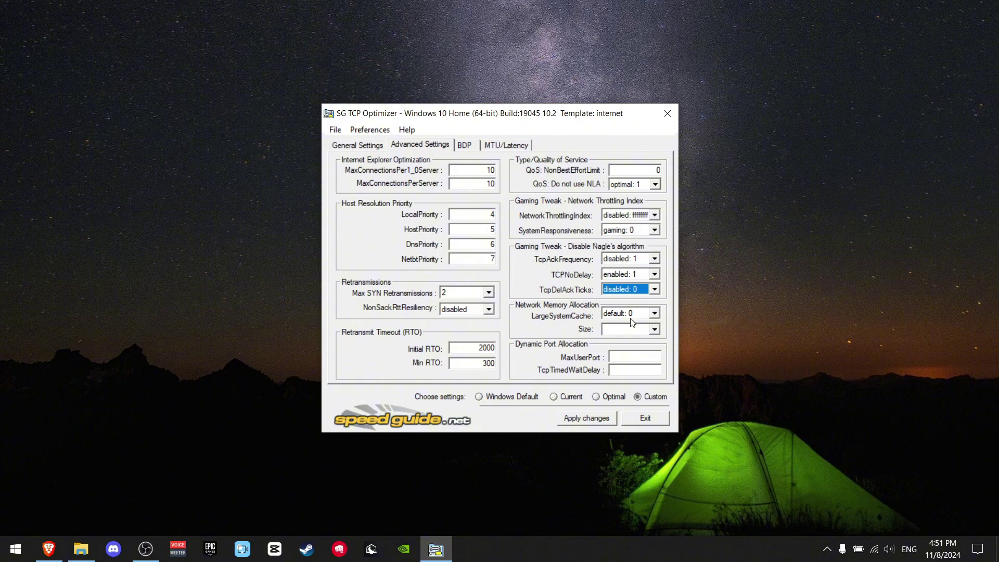
Step: Set the network memory allocation size to default: 1, MaxUserPort to 65534 and TcpTimedWaitDelay to 30
{"action": "left_click", "coordinate": [653, 313]}
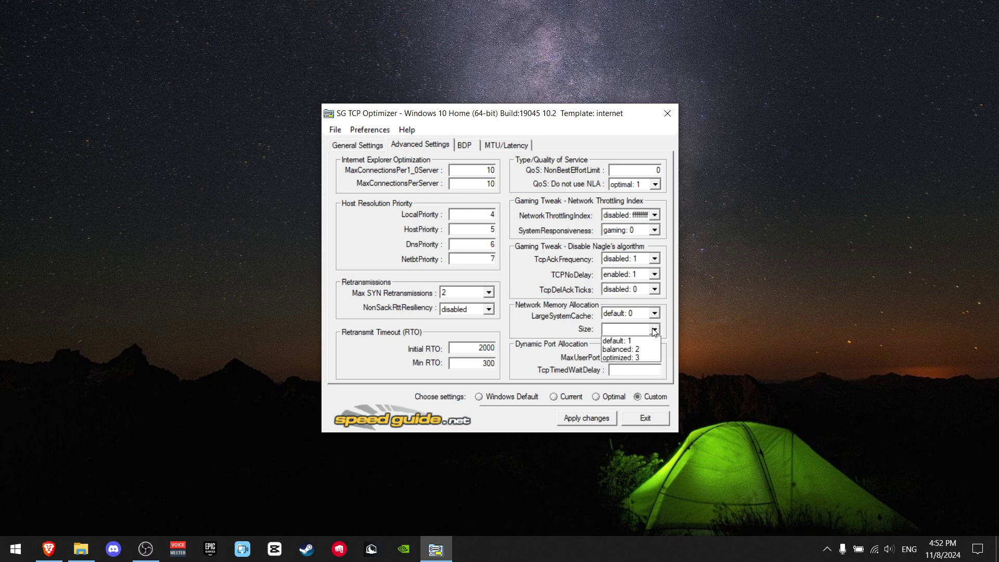
{"action": "left_click", "coordinate": [653, 329]}
{"action": "left_click", "coordinate": [646, 341]}
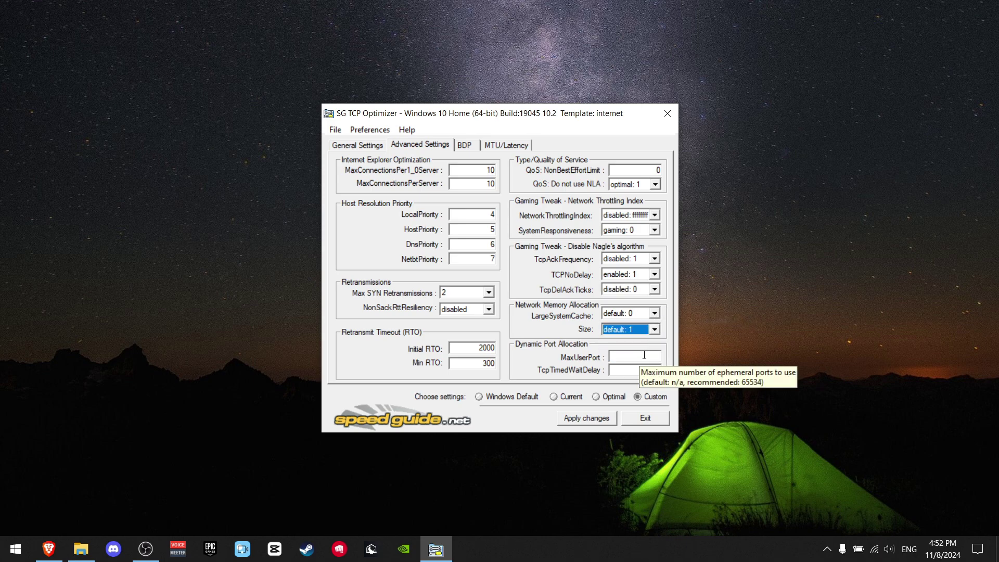
{"action": "left_click", "coordinate": [644, 356]}
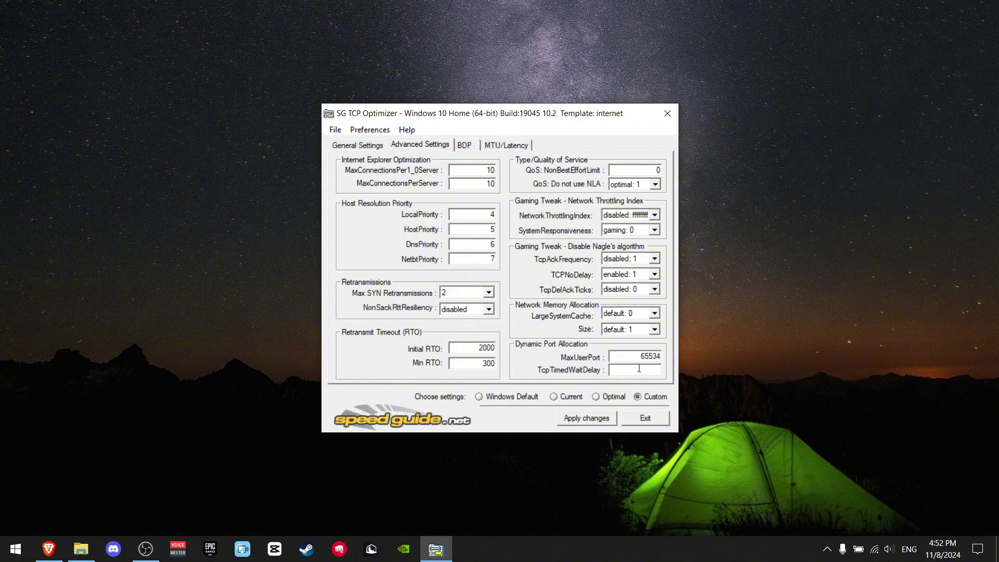
{"action": "key", "text": "Tab"}
{"action": "left_click", "coordinate": [468, 145]}
{"action": "left_click", "coordinate": [496, 146]}
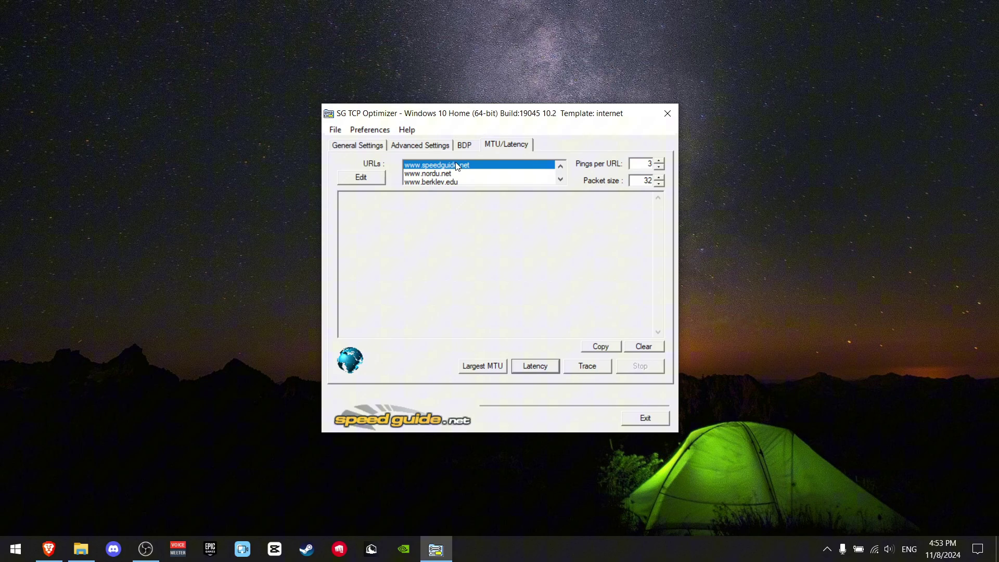
{"action": "left_click", "coordinate": [427, 145]}
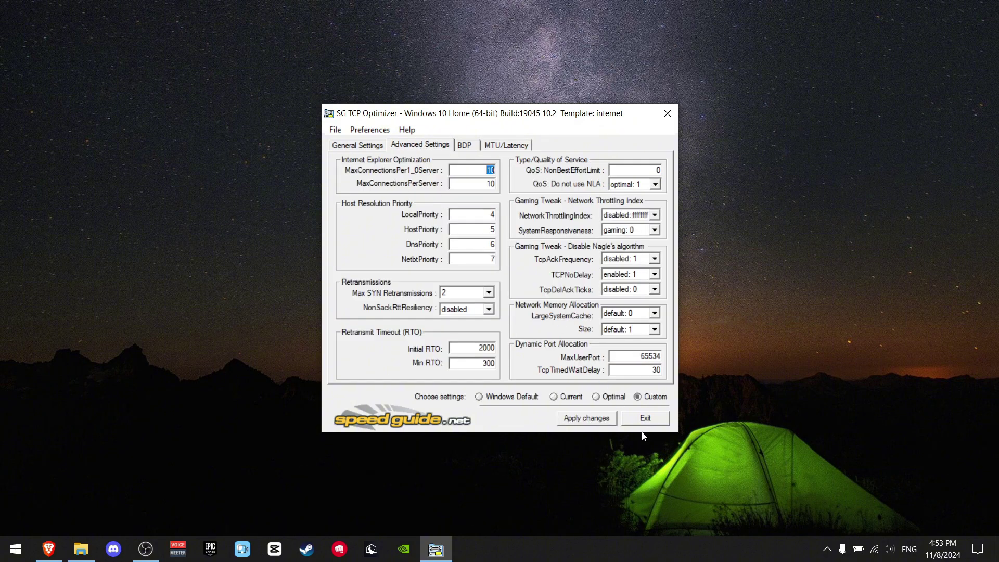
Step: Review the list of pending value changes and apply the custom TCP settings
{"action": "left_click", "coordinate": [603, 421]}
{"action": "scroll", "coordinate": [487, 271], "scroll_direction": "down", "scroll_amount": 3}
{"action": "scroll", "coordinate": [487, 270], "scroll_direction": "up", "scroll_amount": 3}
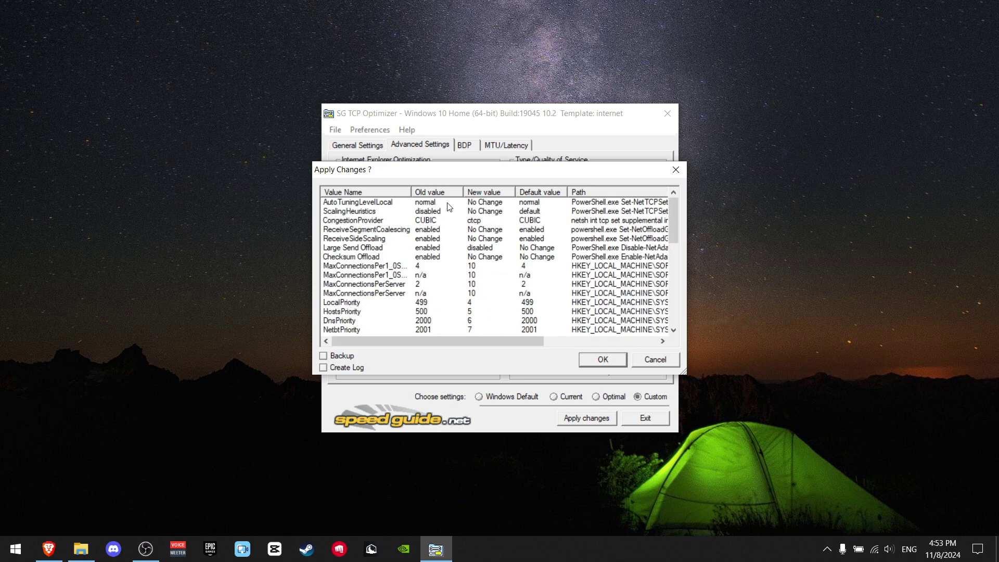
{"action": "left_click", "coordinate": [592, 363]}
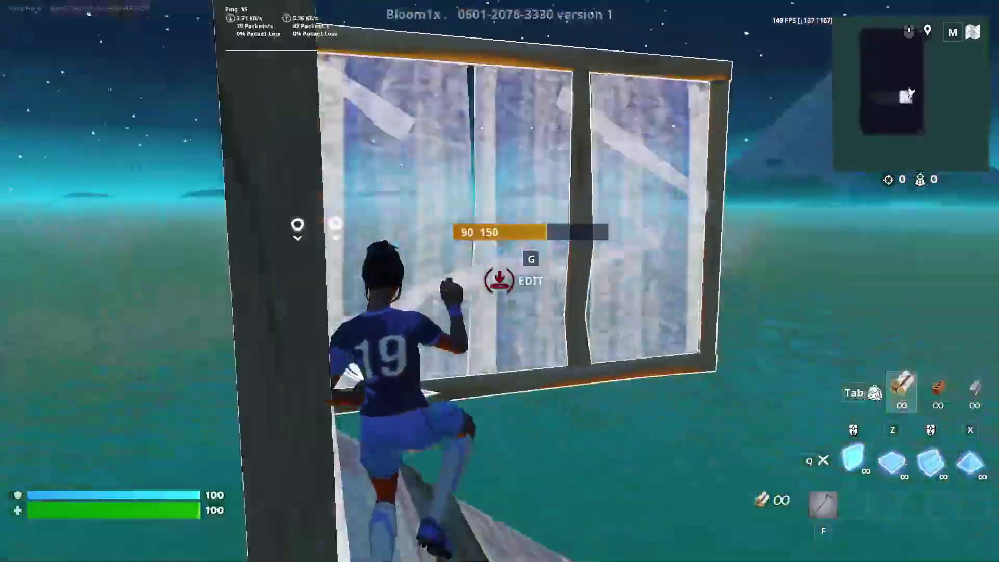
{"action": "key", "text": "x"}
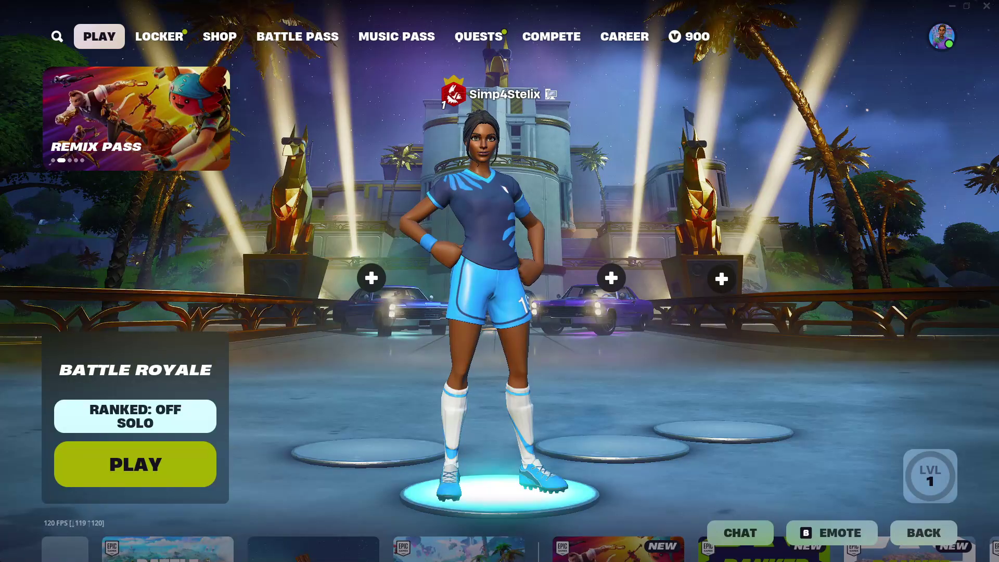
Step: View the Support-A-Creator entry in the Fortnite item shop, cancel it and return to the lobby
{"action": "left_click", "coordinate": [229, 36]}
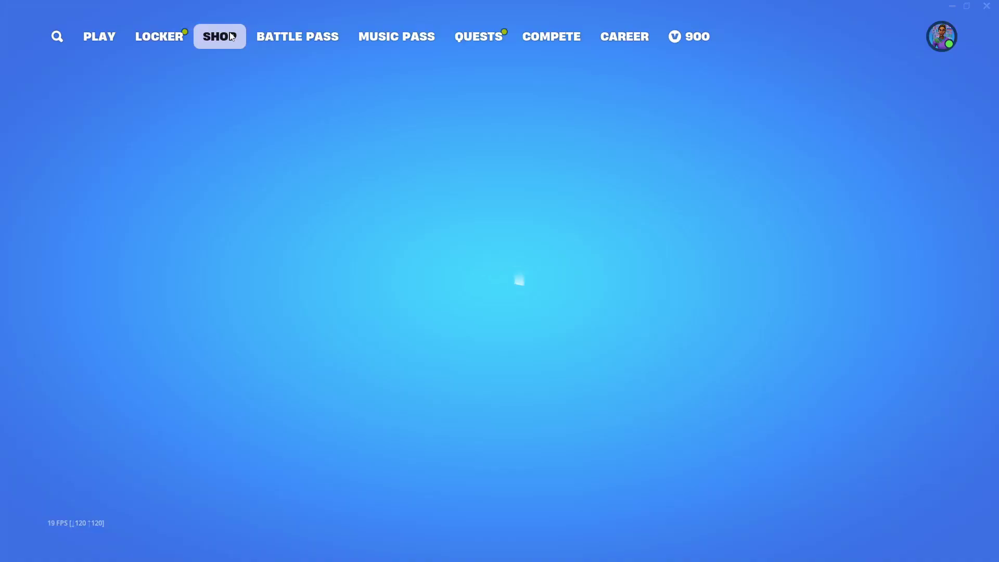
{"action": "left_click", "coordinate": [755, 533]}
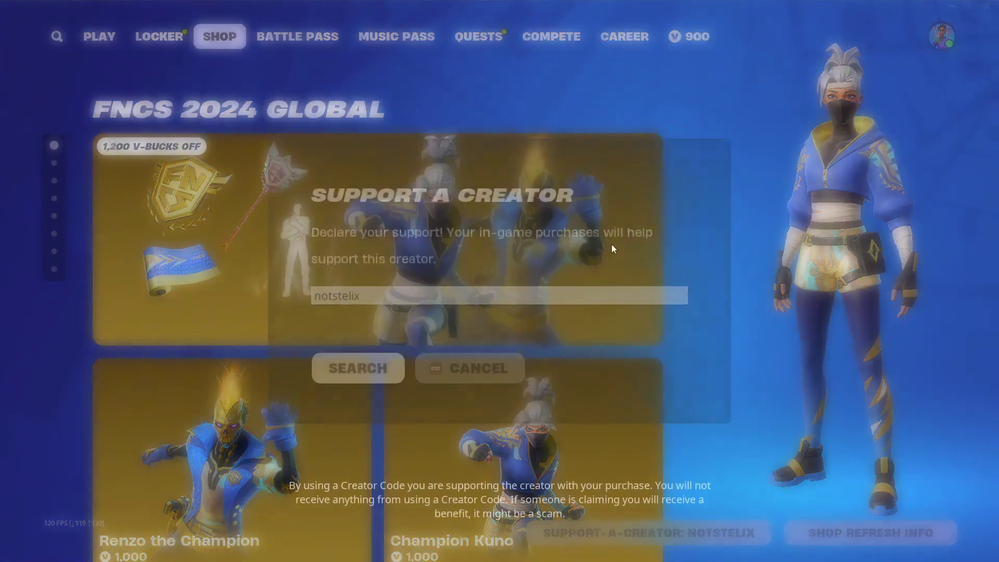
{"action": "left_click", "coordinate": [350, 351]}
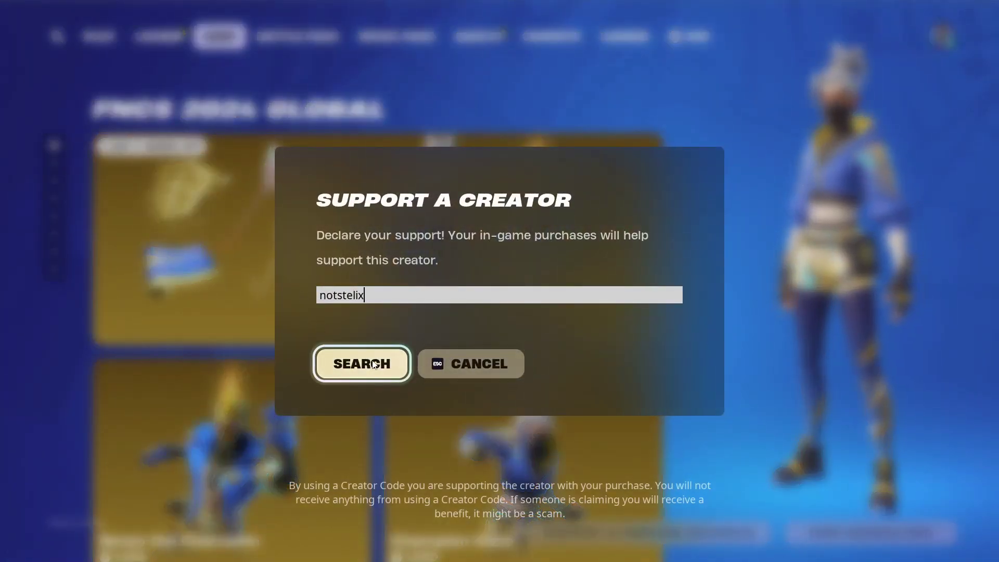
{"action": "left_click", "coordinate": [482, 364]}
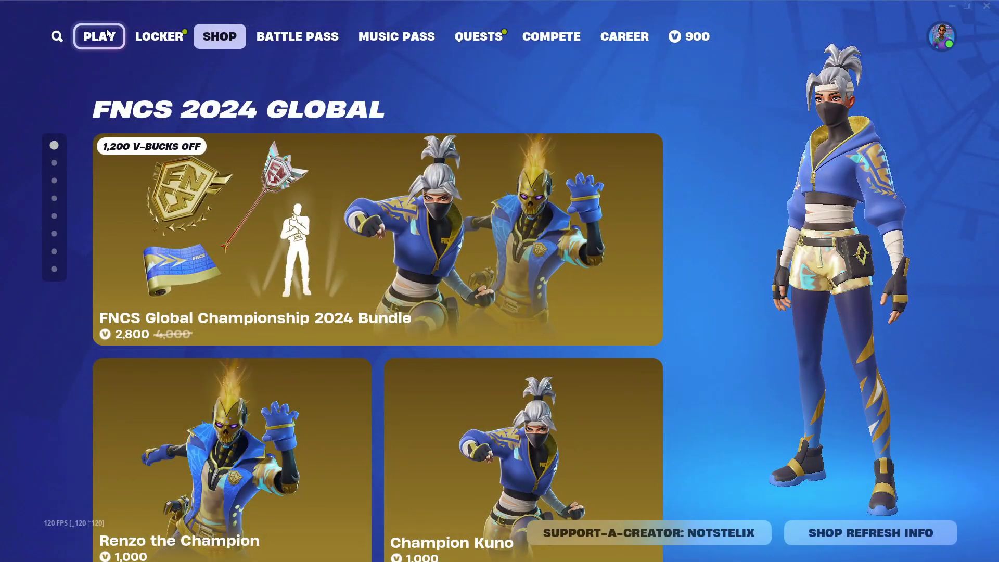
{"action": "left_click", "coordinate": [106, 36]}
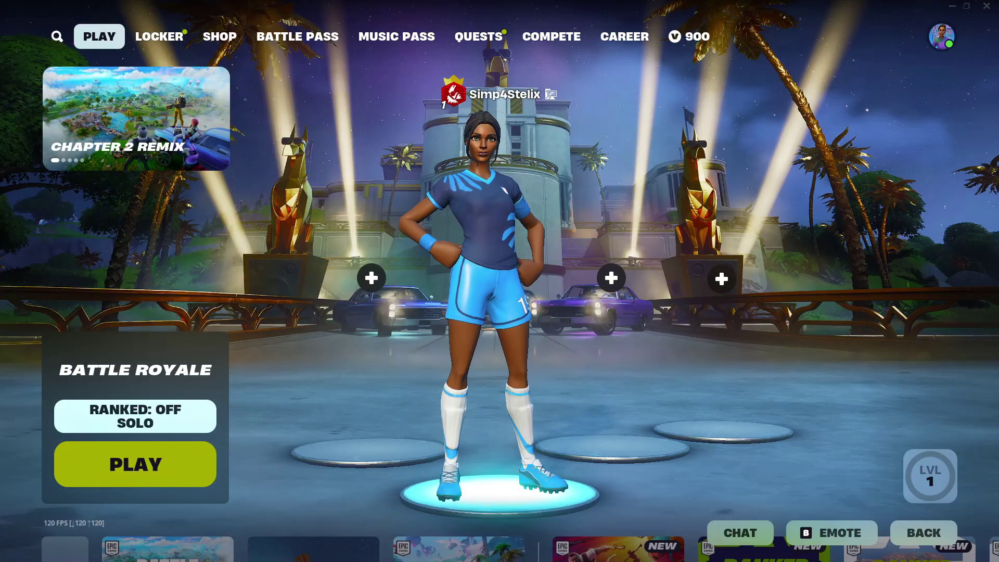